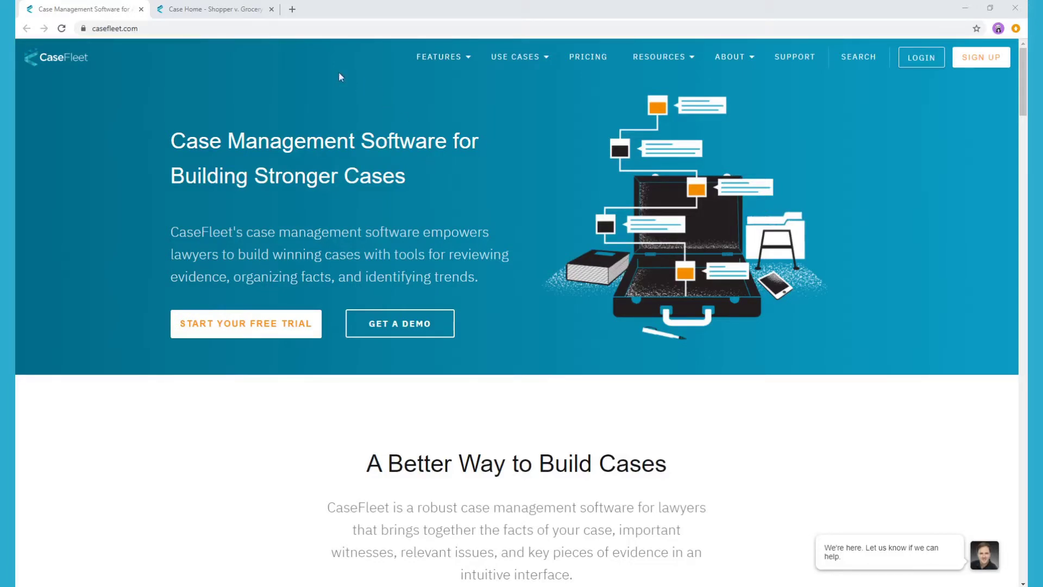
Go to the Shopper v. Grocery Store case and view its Issues page.
left_click(215, 9)
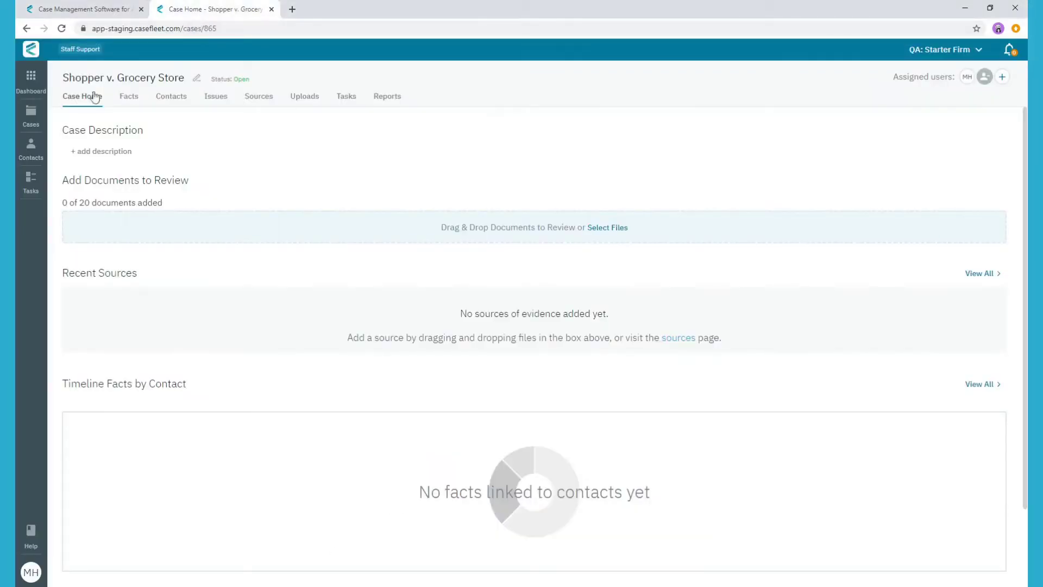
left_click(216, 97)
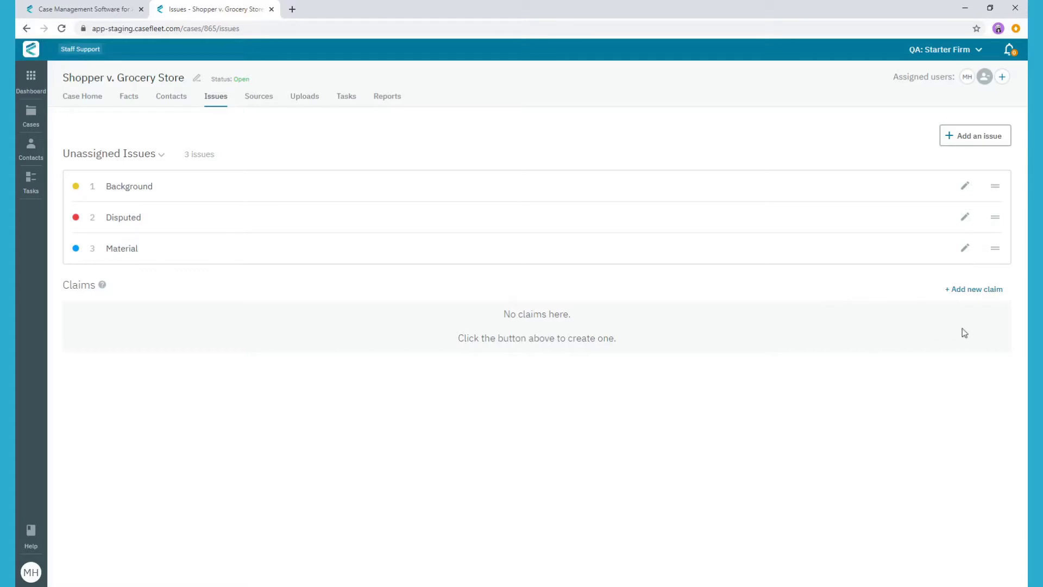
Create a new claim named 'Negligence'.
left_click(977, 297)
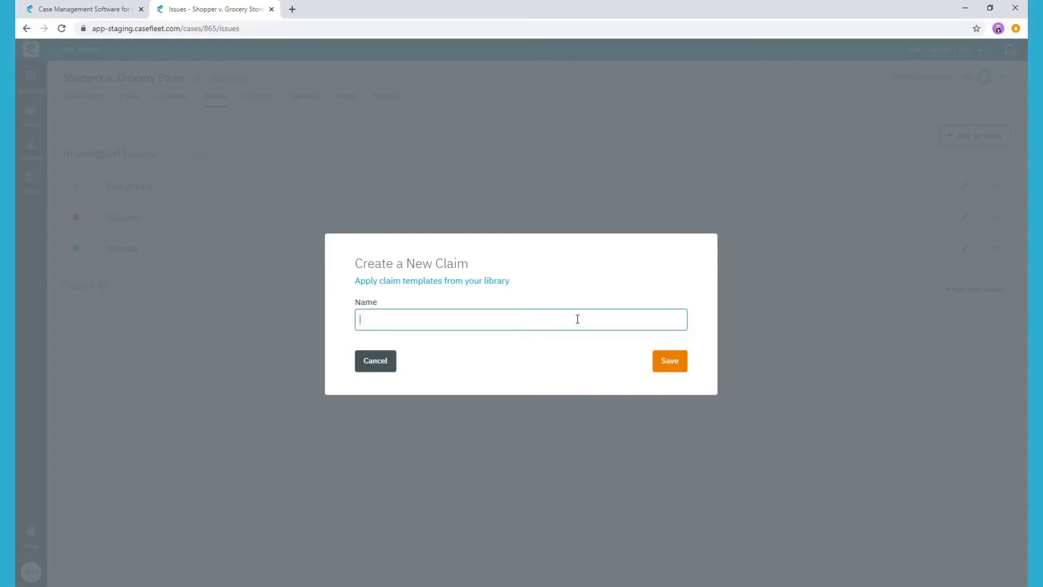
type("Negligence")
left_click(677, 367)
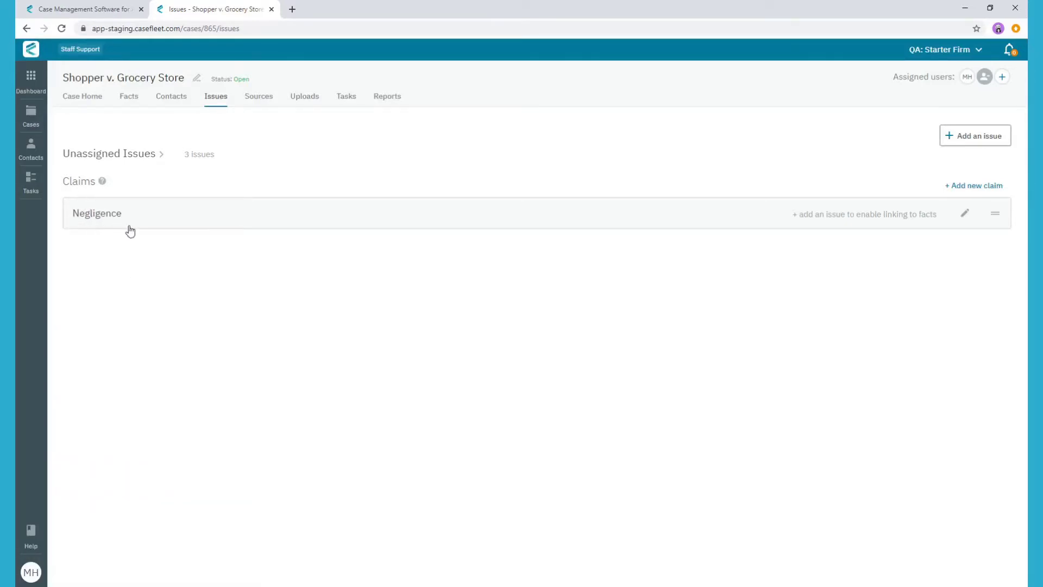
Add the issues Duty, Breach, Causation and Damages under the Negligence claim.
left_click(833, 215)
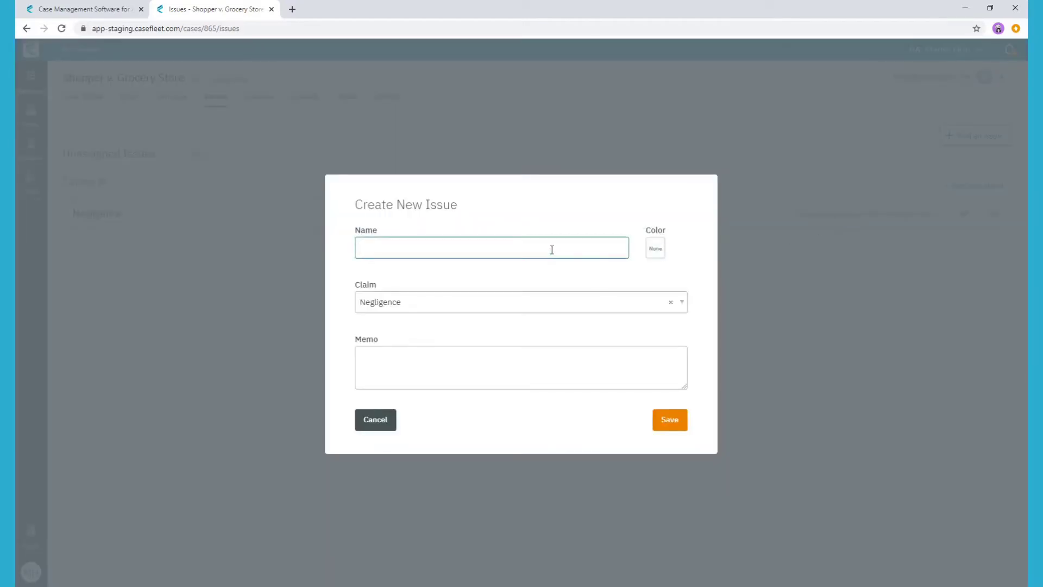
type("Duty")
left_click(655, 423)
left_click(852, 213)
type("Breach")
left_click(669, 419)
left_click(901, 214)
type("Causation")
key("Return")
left_click(900, 215)
type("Damages")
left_click(670, 421)
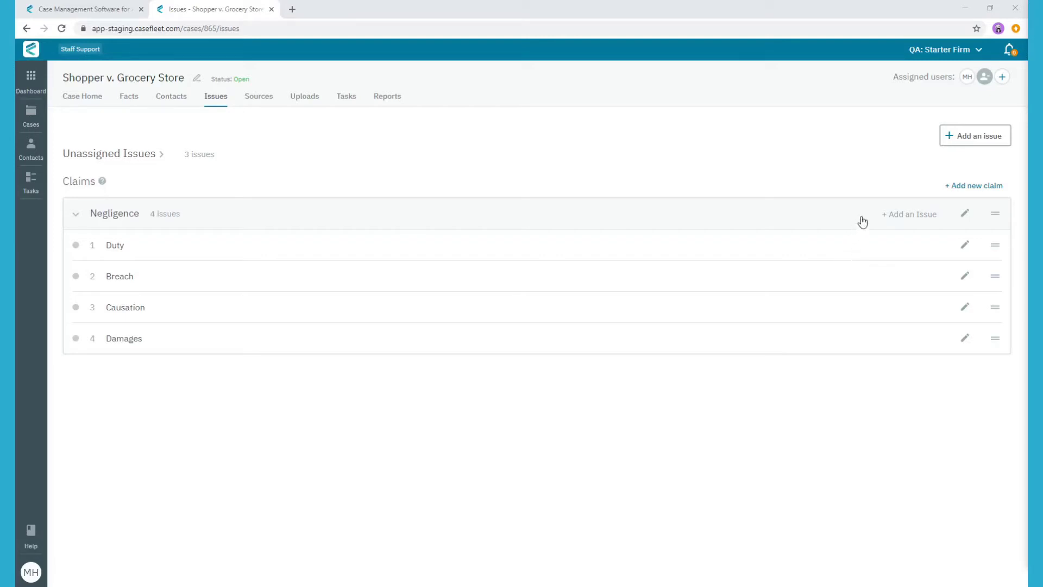
Add a 'Damages: General' issue under Negligence.
left_click(898, 215)
type("Damages: General")
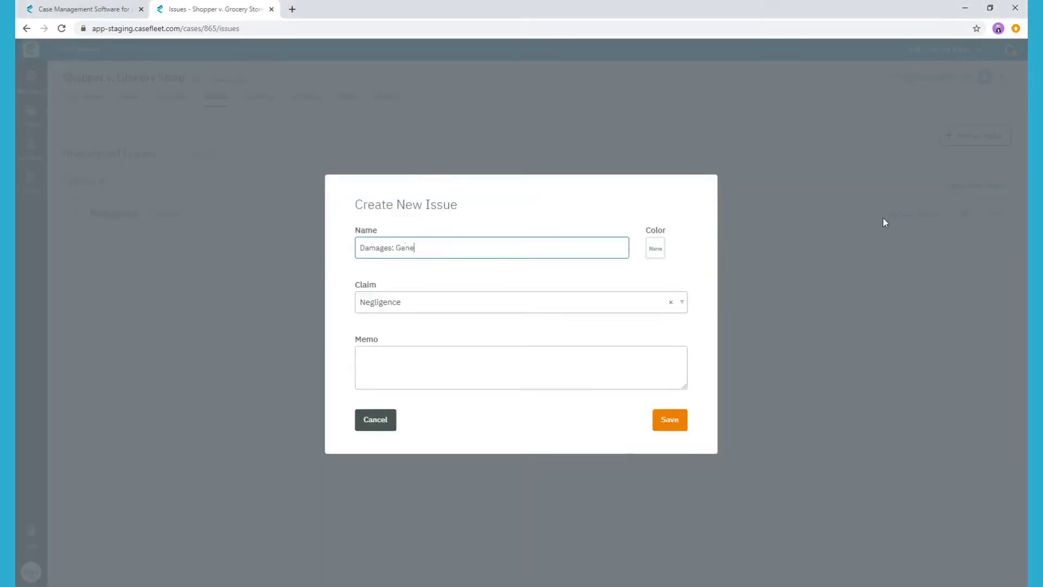
left_click(681, 418)
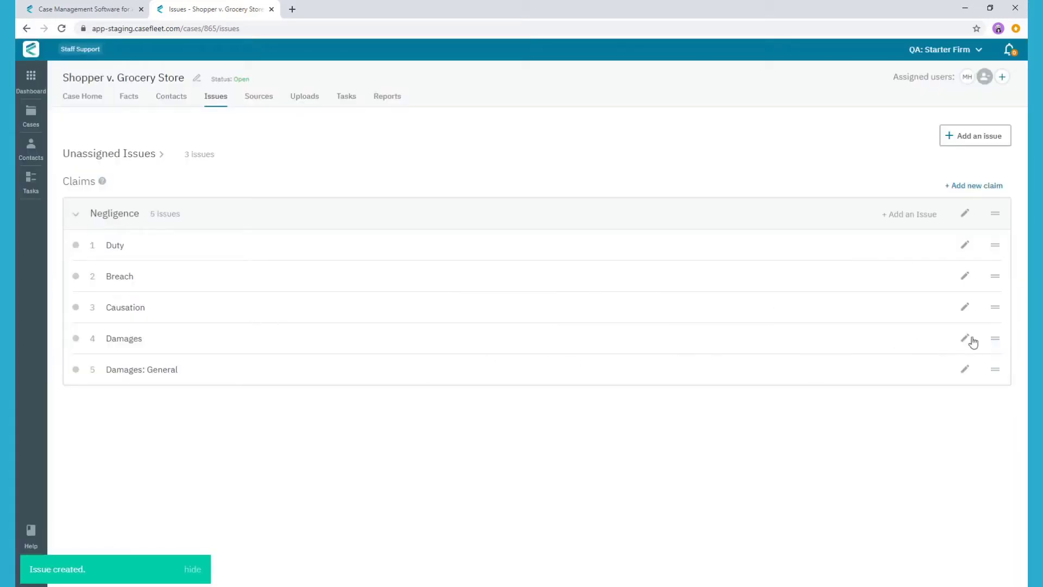
Rename the Damages issue to 'Damages: Special'.
left_click(966, 338)
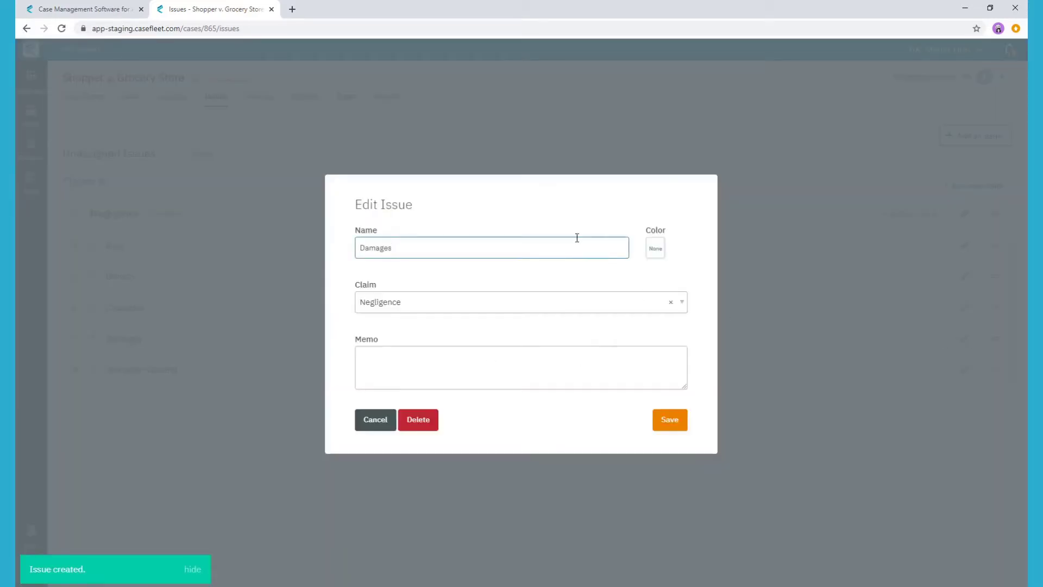
type(": Gen")
key("BackSpace")
key("BackSpace")
key("BackSpace")
key("BackSpace")
key("BackSpace")
type(": Special")
left_click(680, 423)
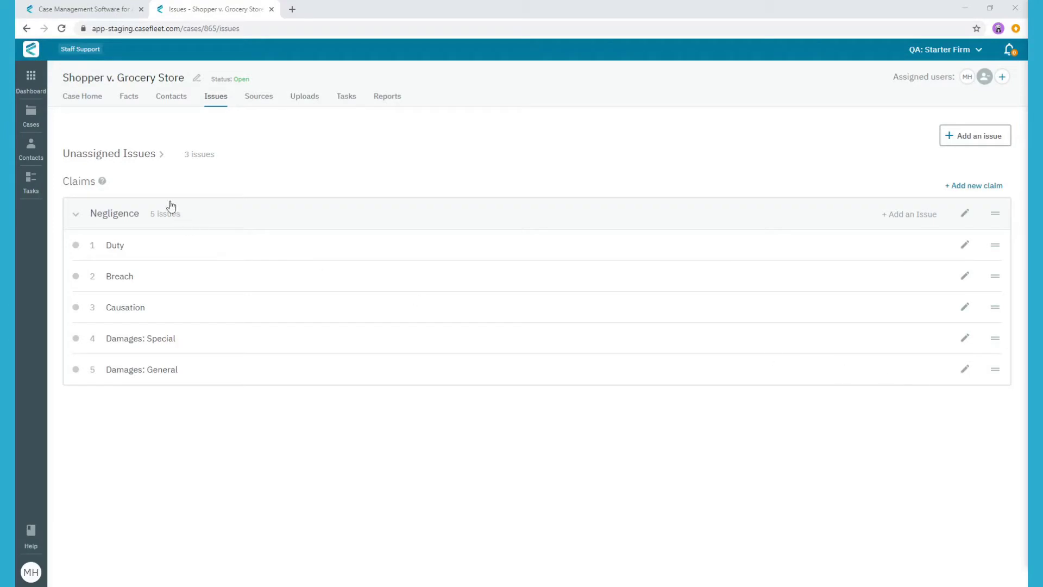
Add the unassigned issues Key Fact, Floor mopped and Floor not mopped.
left_click(161, 155)
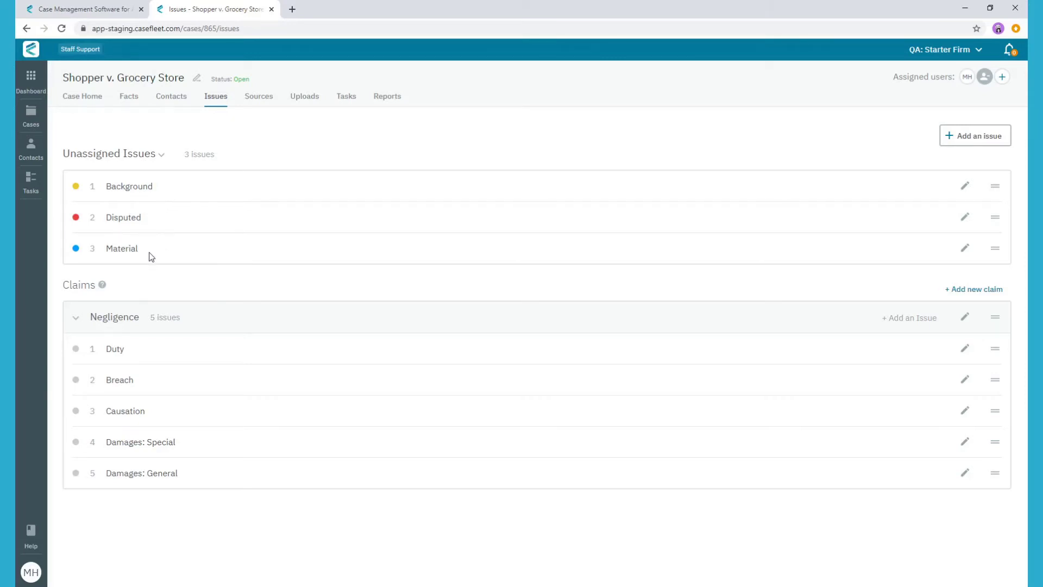
left_click(965, 145)
type("Key Fact")
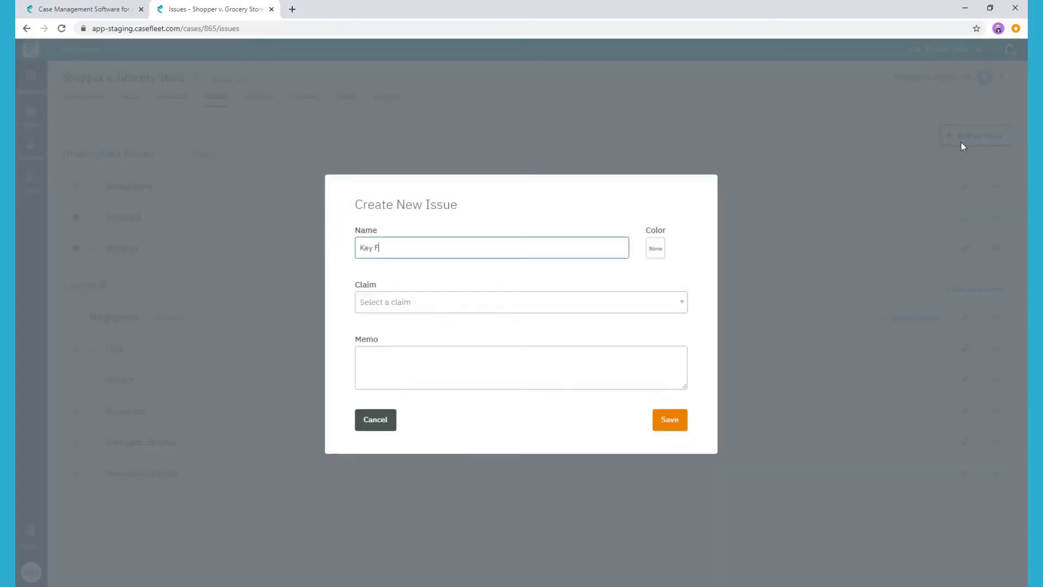
left_click(665, 424)
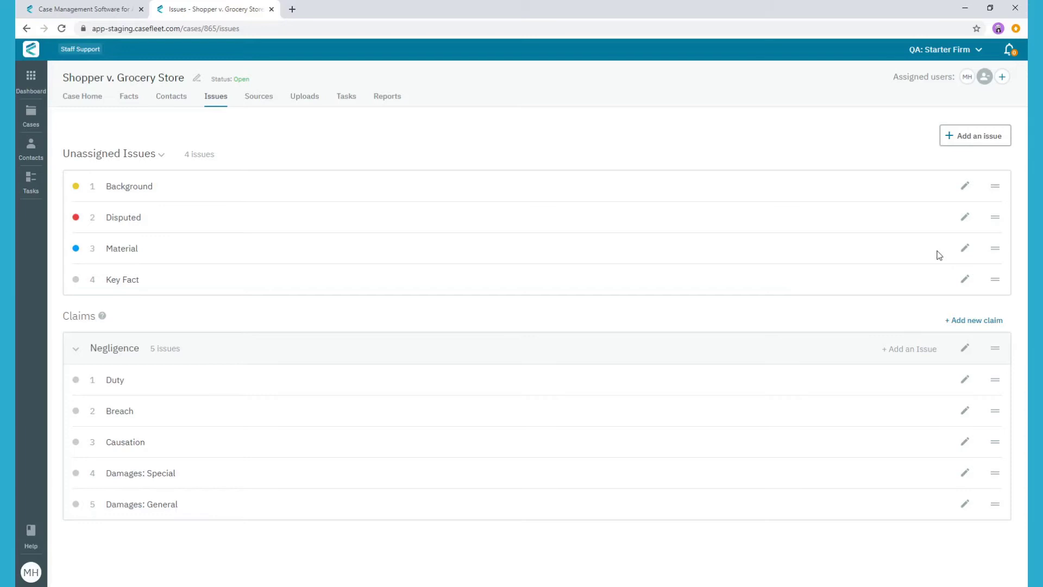
left_click(976, 144)
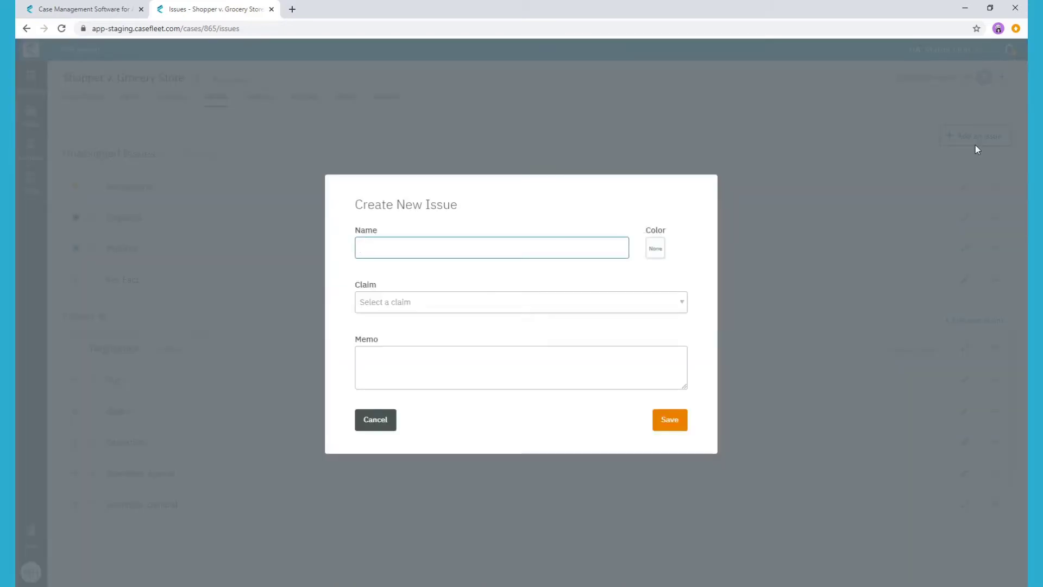
type("Floor mopped")
left_click(665, 427)
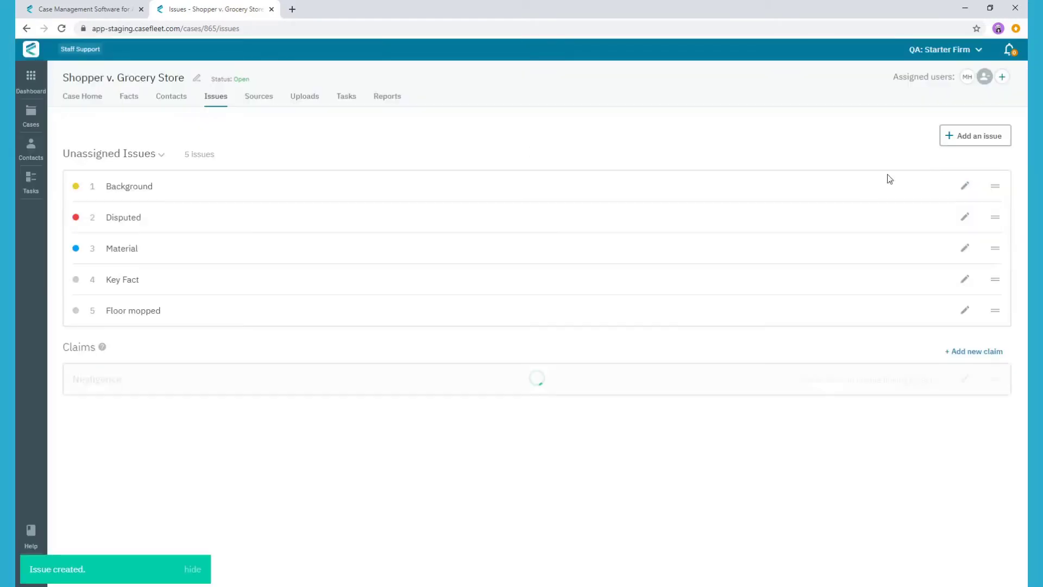
left_click(976, 143)
type("Floor no")
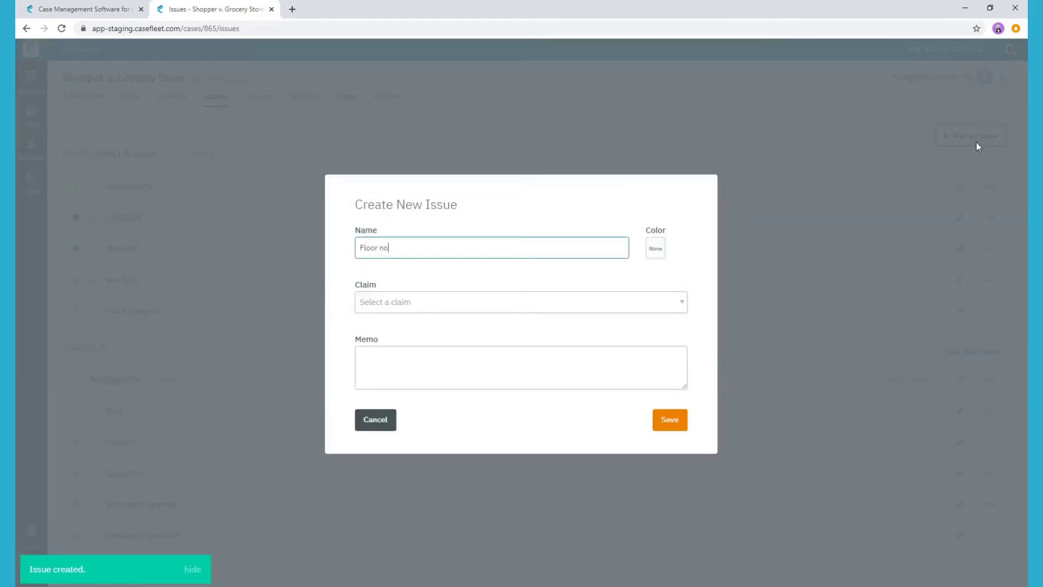
type("t mopped")
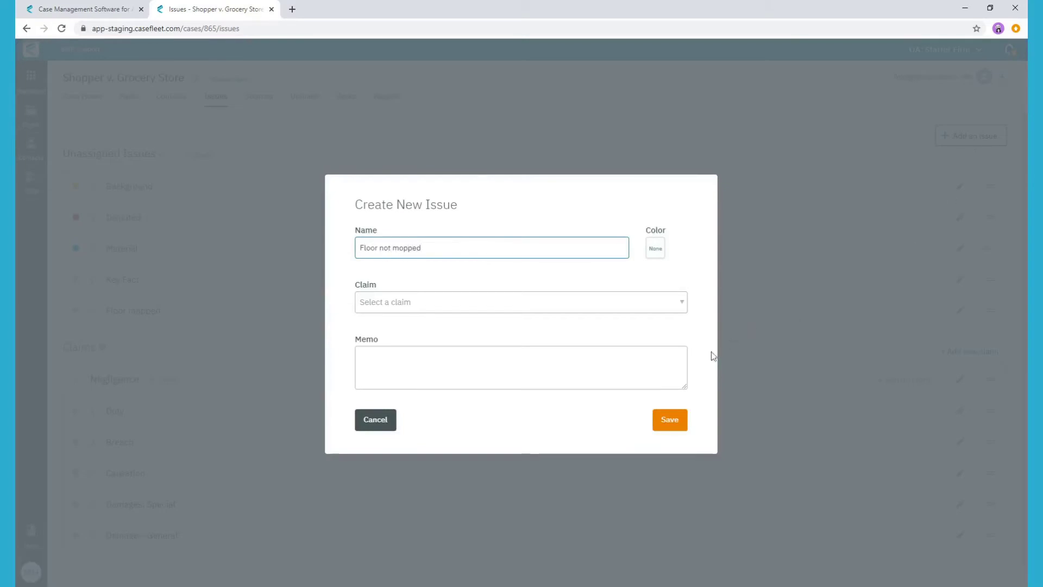
left_click(679, 420)
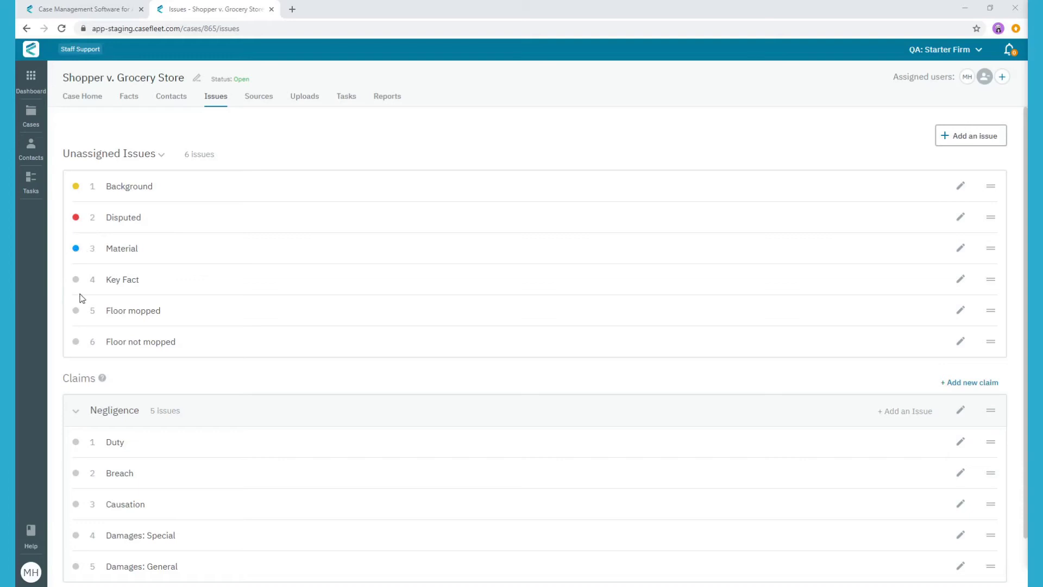
Set the Key Fact issue's colour to maroon.
left_click(961, 284)
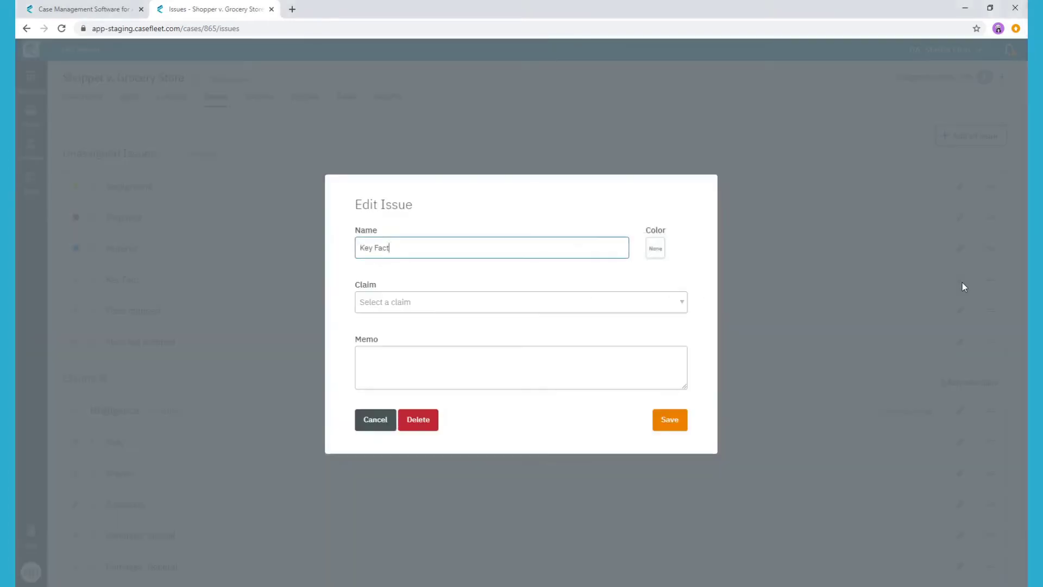
left_click(656, 252)
left_click(655, 326)
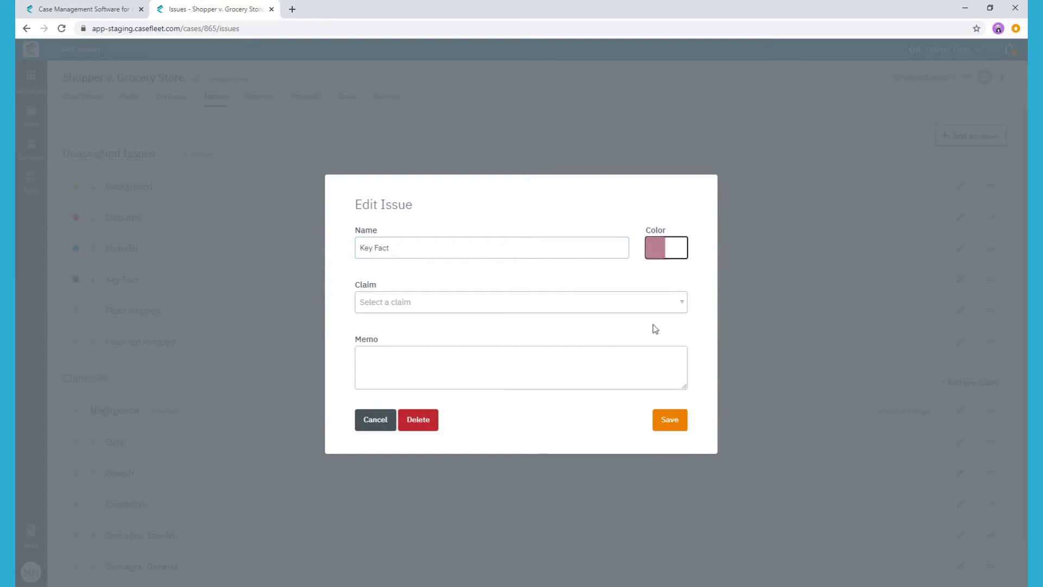
left_click(676, 424)
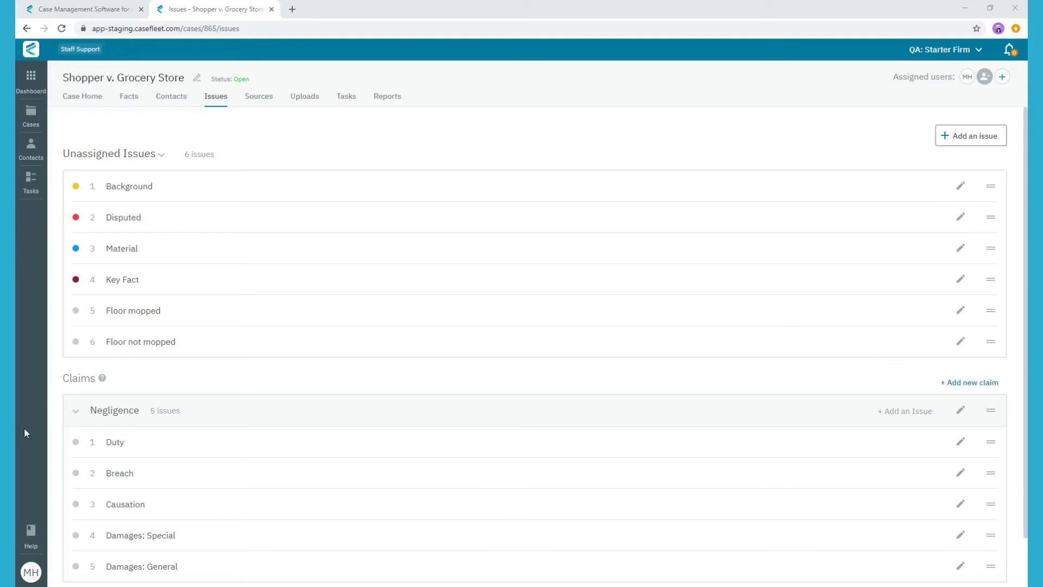
Review the firm's default issue settings and the Breach of Contract claim template's issues.
left_click(31, 574)
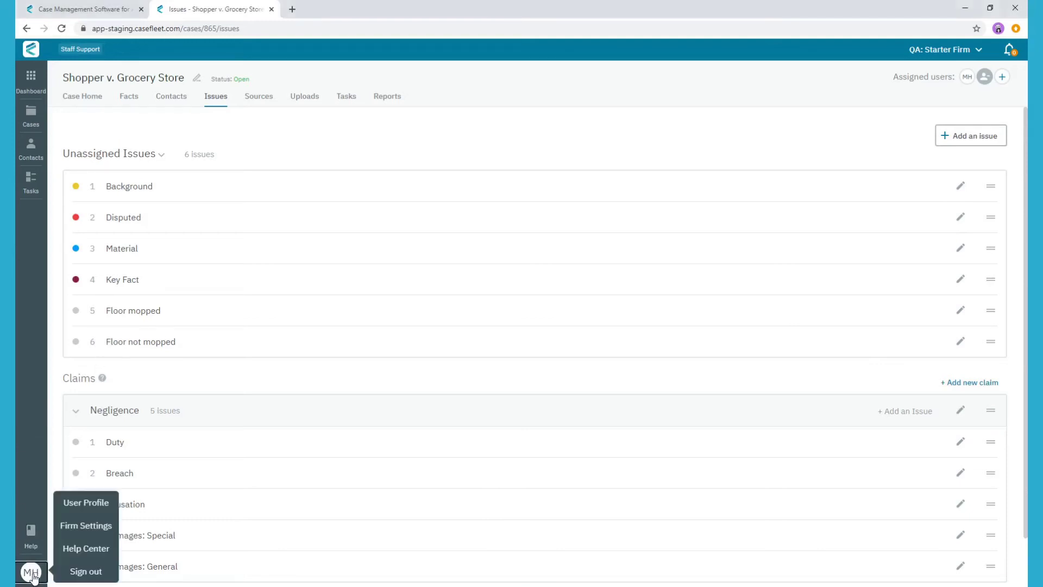
left_click(70, 527)
left_click(81, 188)
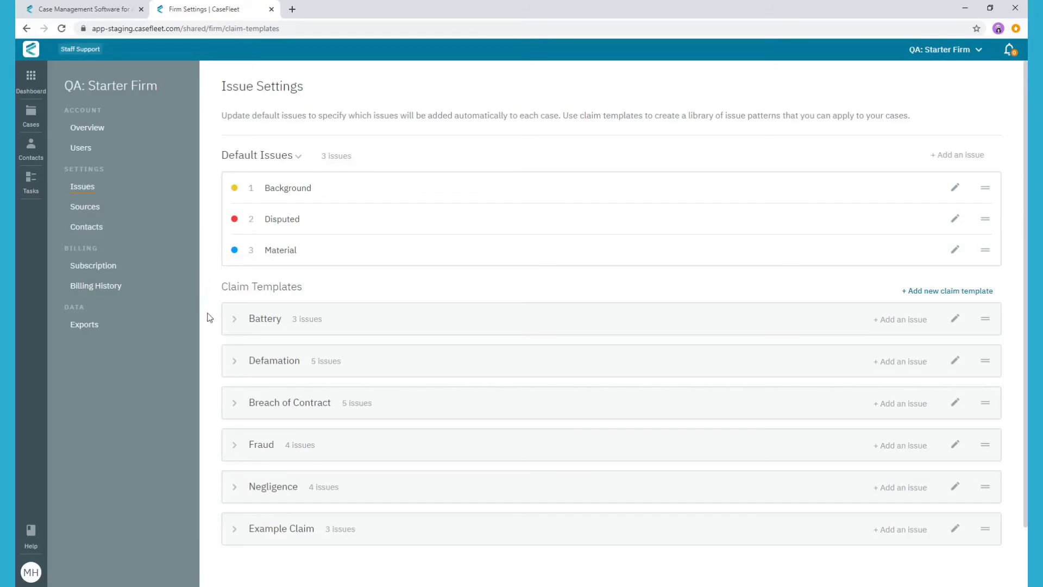
left_click(234, 407)
scroll(234, 422, "down", 2)
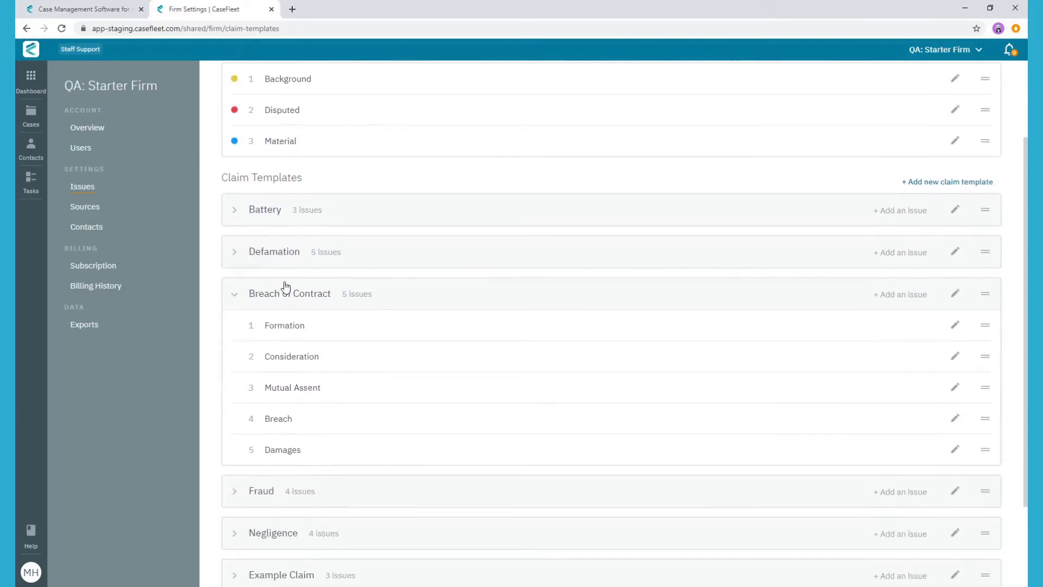
scroll(284, 288, "up", 2)
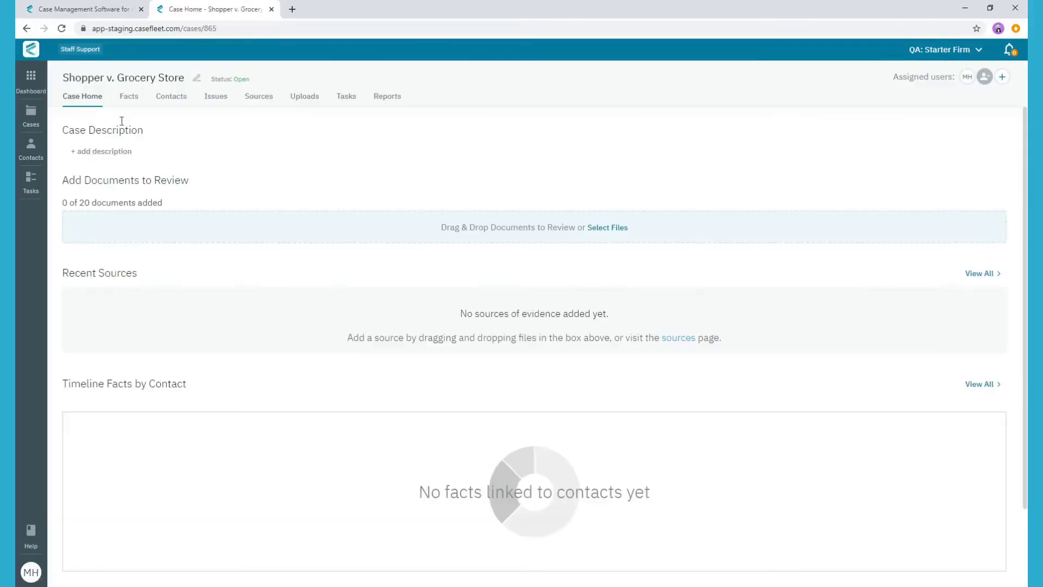
Add Defamation and Breach of Contract claims to the case from claim templates.
left_click(216, 97)
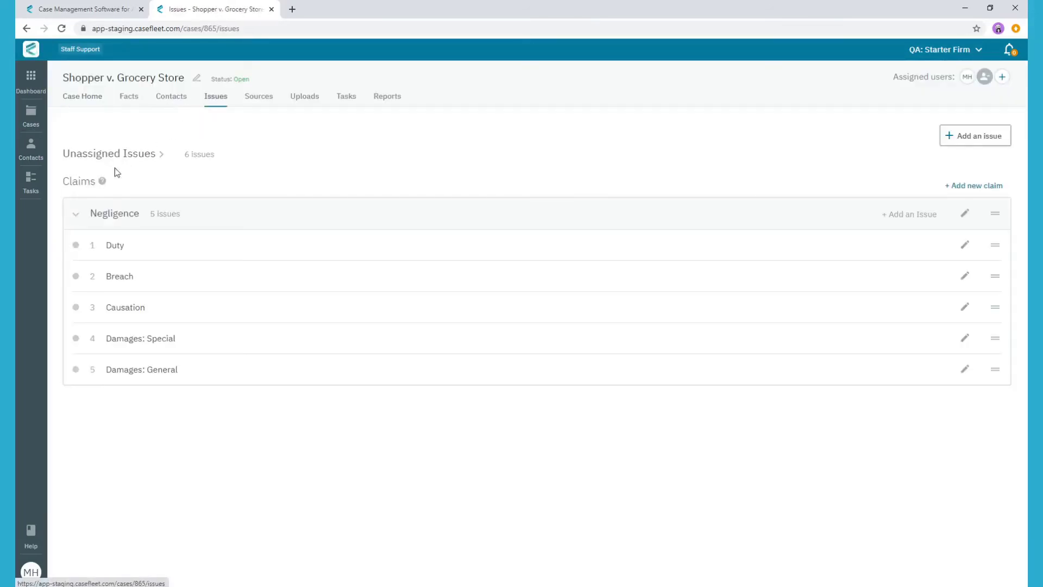
left_click(952, 195)
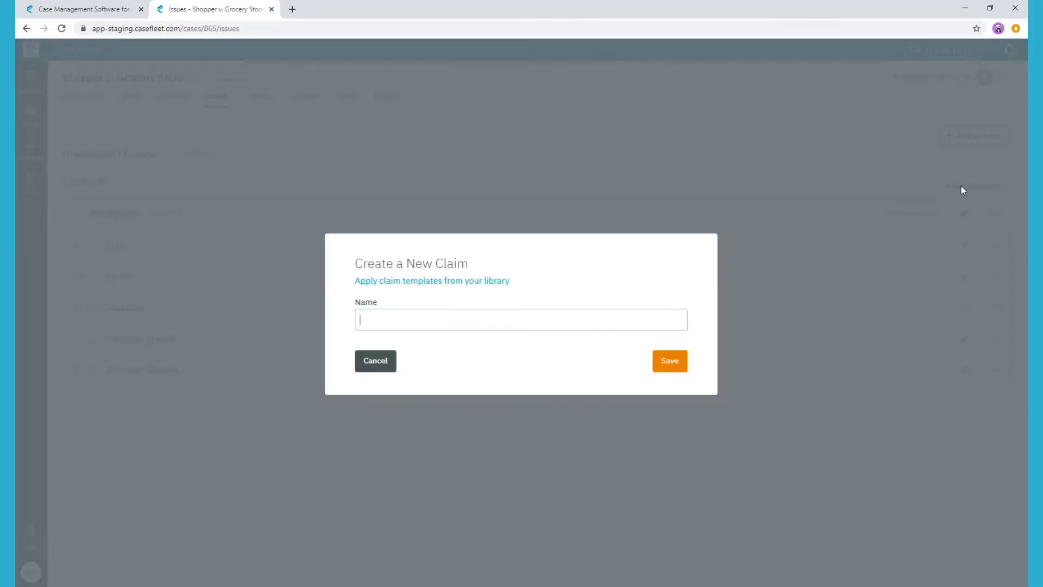
left_click(429, 282)
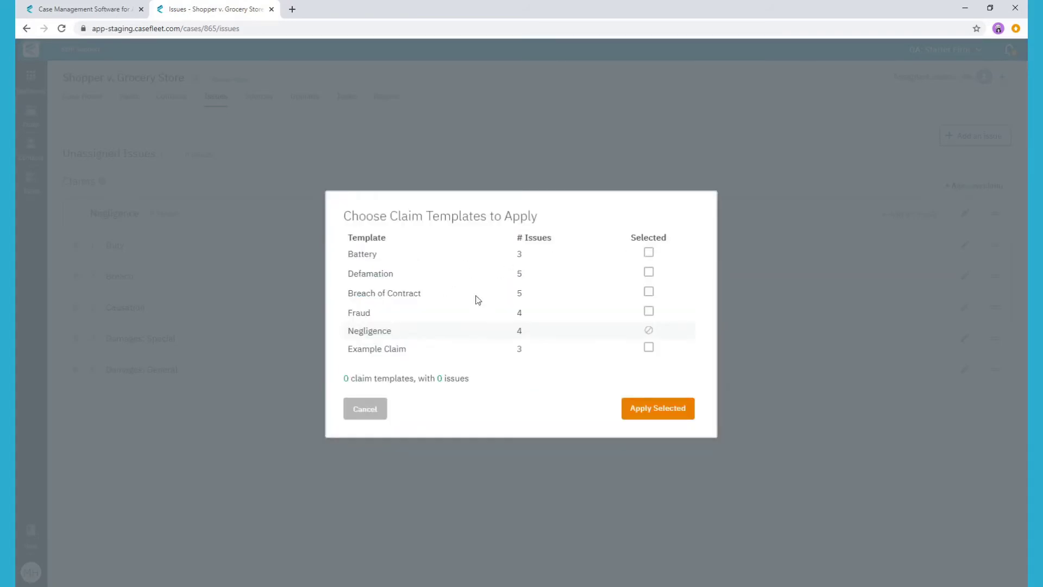
left_click(648, 273)
left_click(649, 293)
left_click(654, 413)
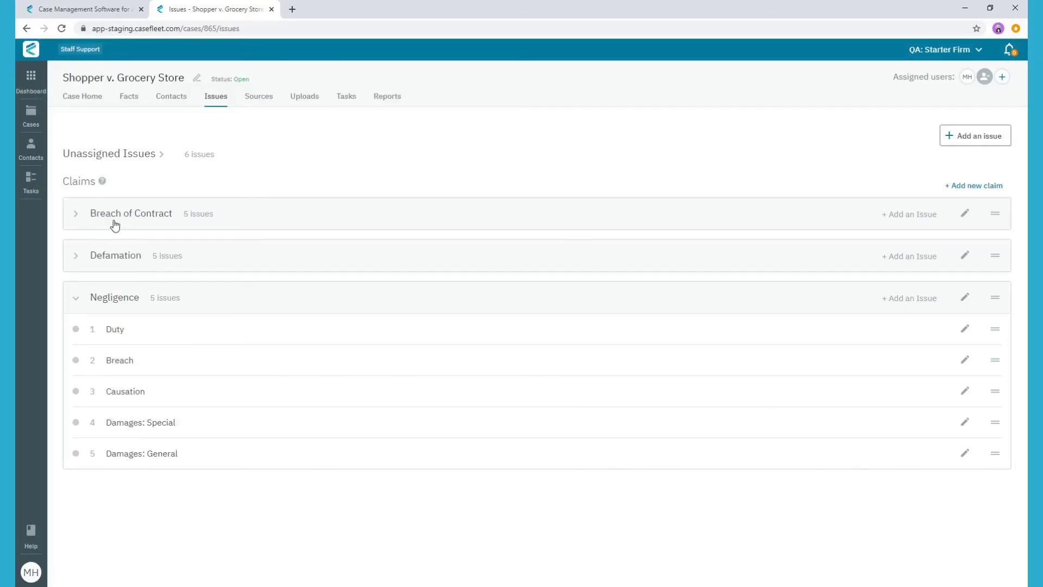
Delete the Mutual Assent issue from the Breach of Contract claim.
left_click(75, 217)
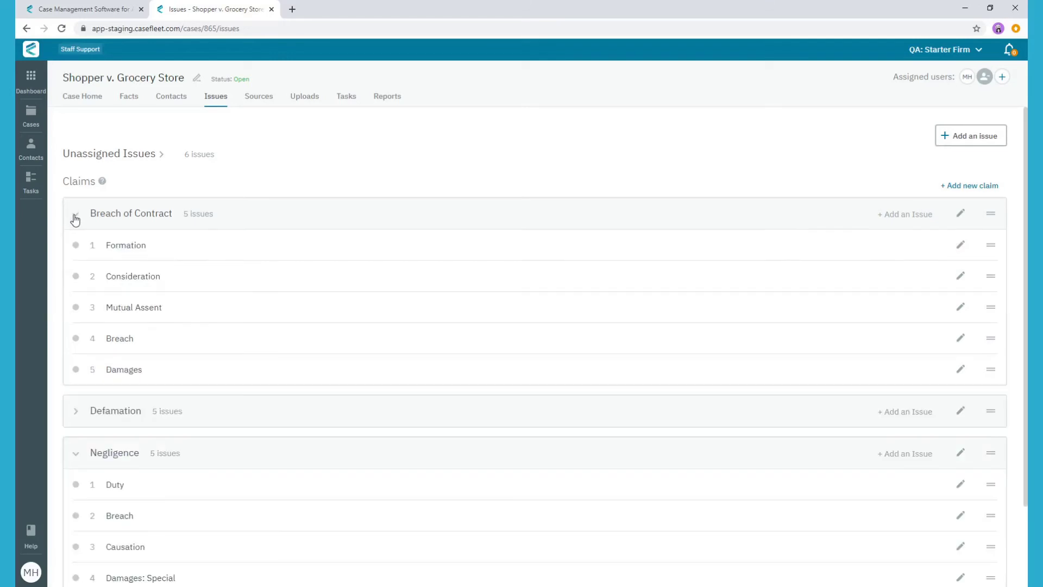
left_click(81, 411)
scroll(82, 414, "down", 1)
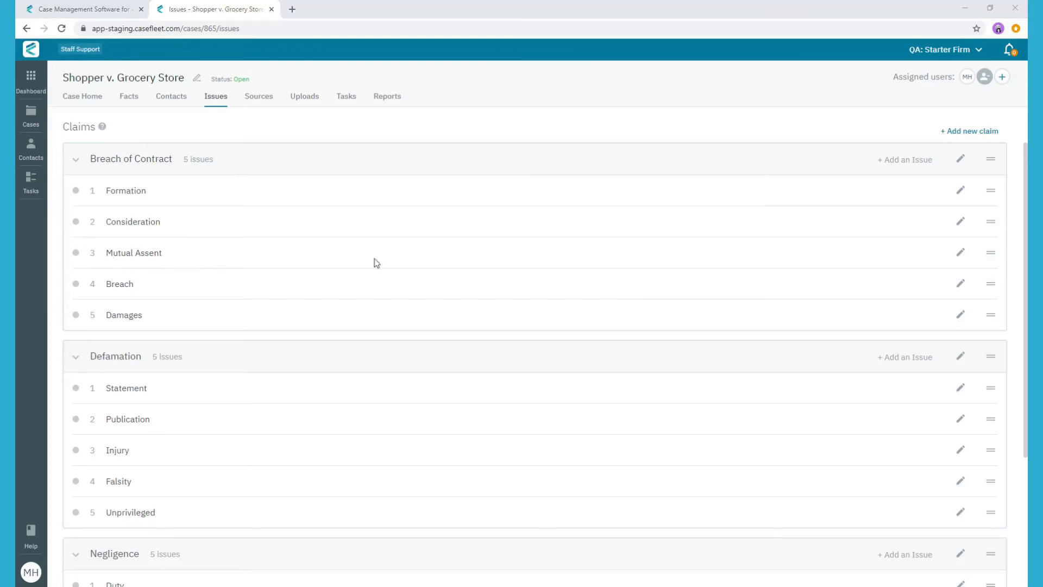
left_click(961, 254)
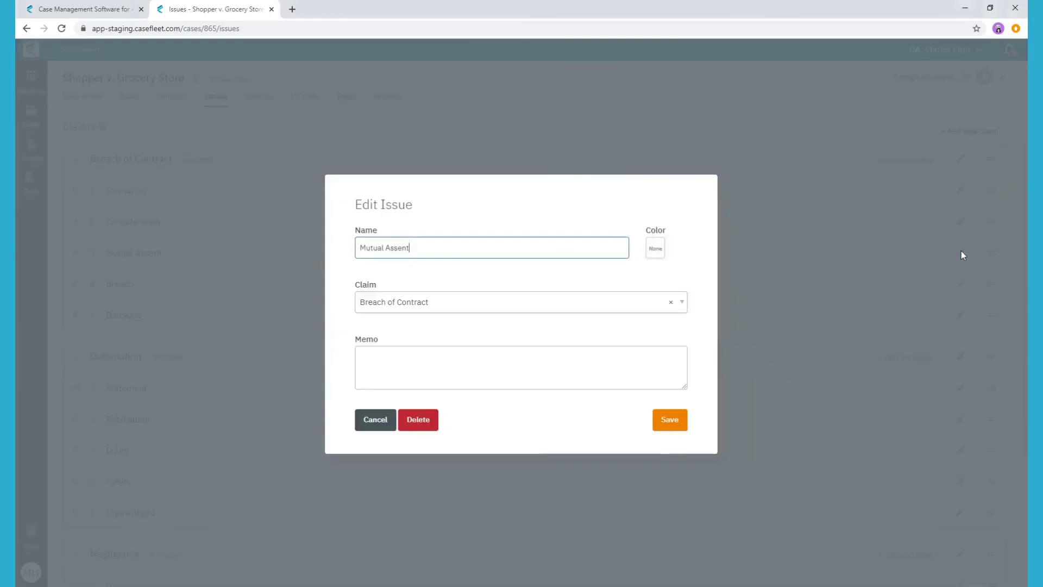
left_click(422, 423)
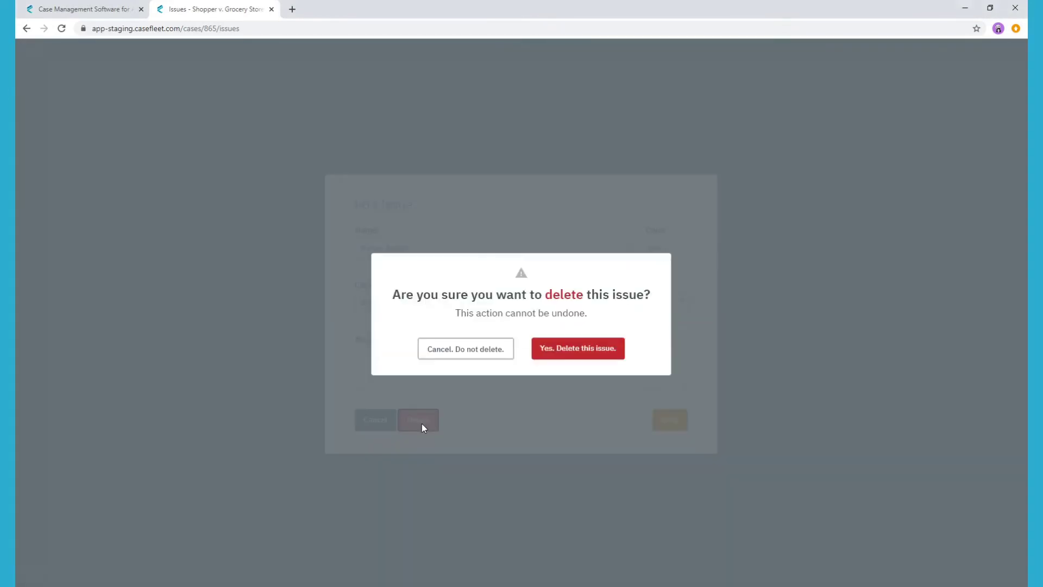
left_click(559, 347)
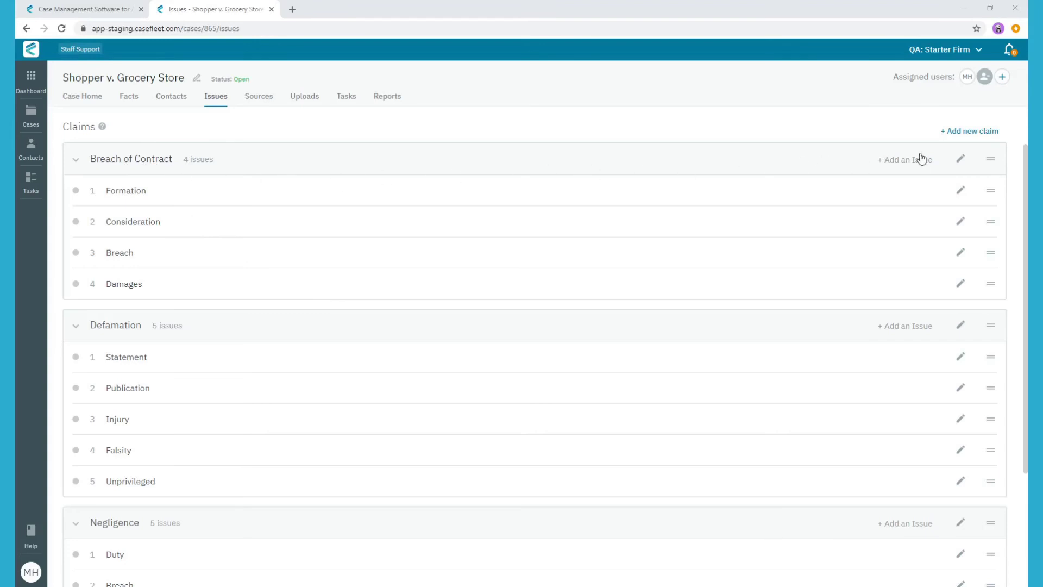
Delete the Breach of Contract claim together with its linked issues.
left_click(961, 158)
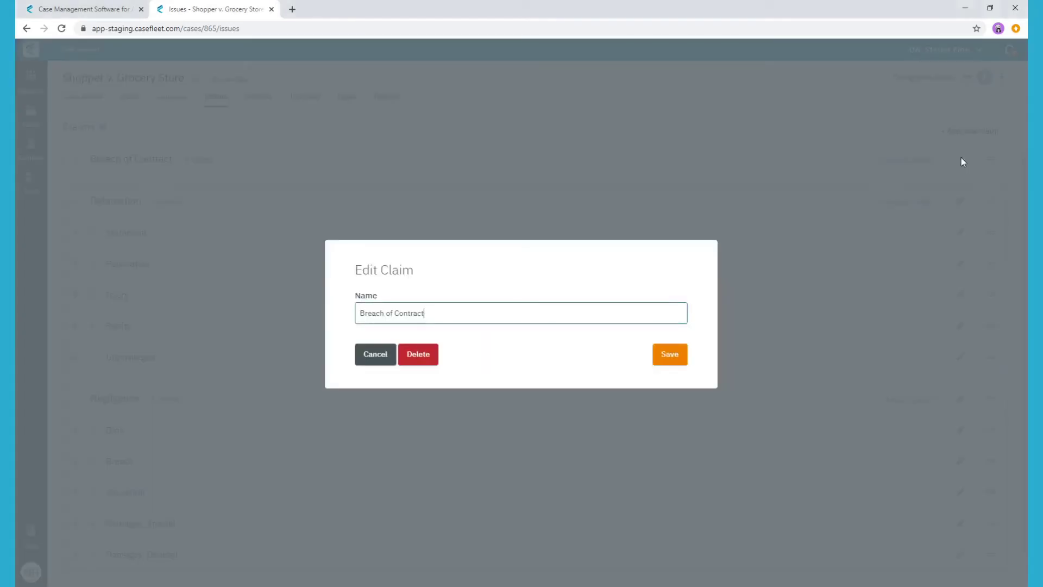
left_click(418, 354)
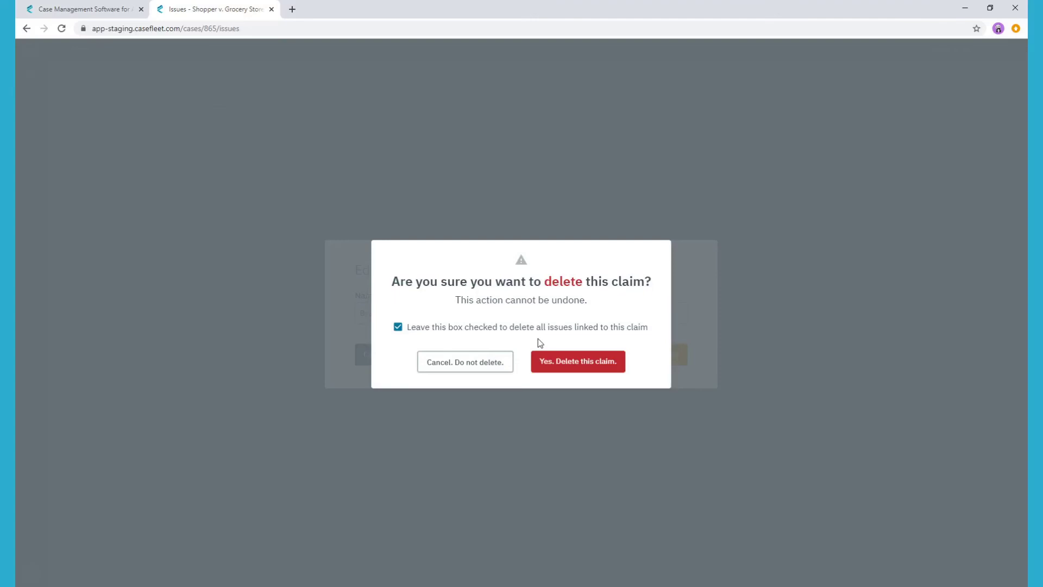
left_click(596, 363)
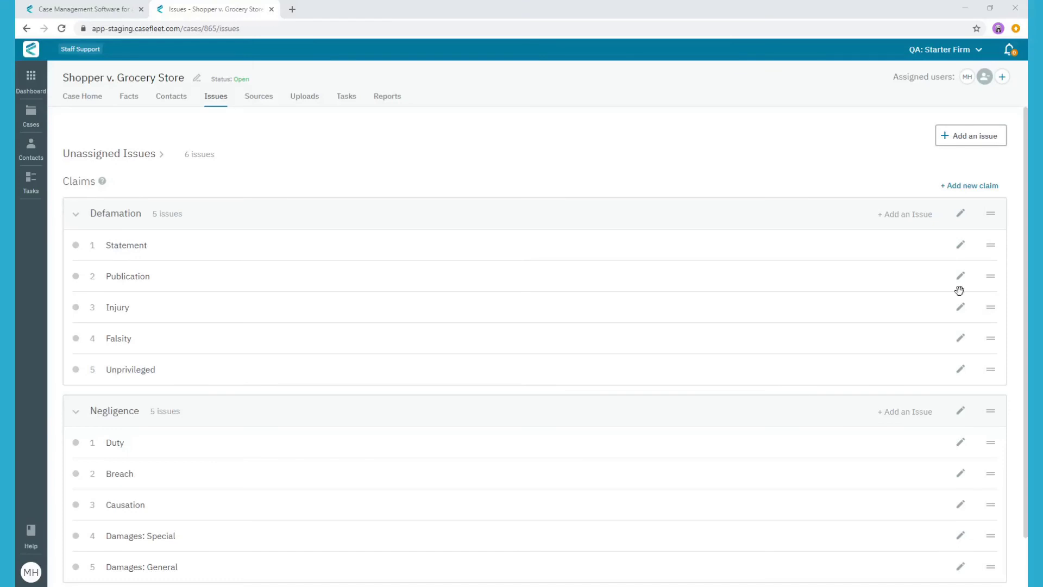
Collapse both claims and move Negligence above Defamation in the claims list.
left_click(75, 215)
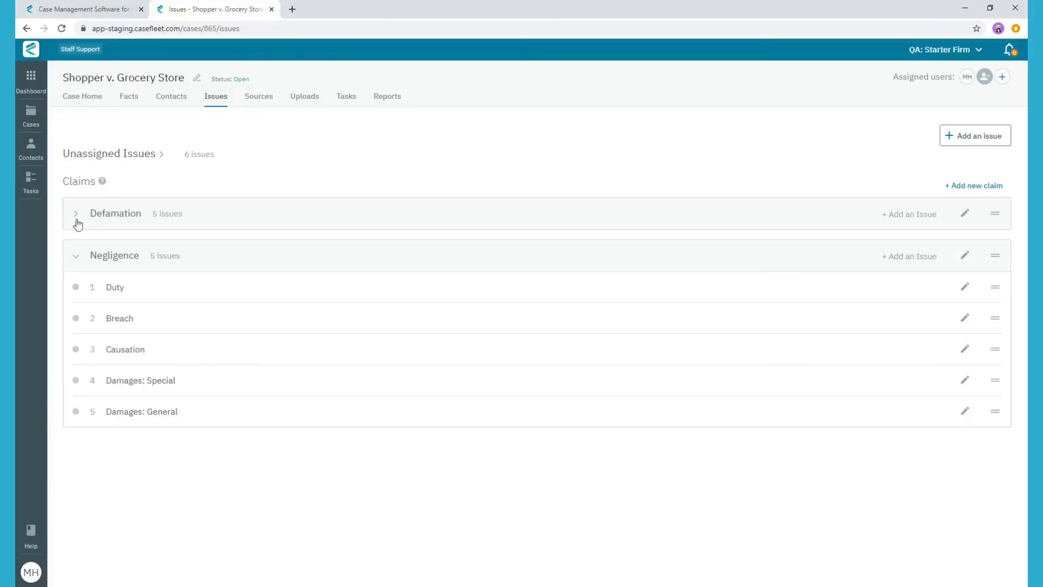
left_click(75, 261)
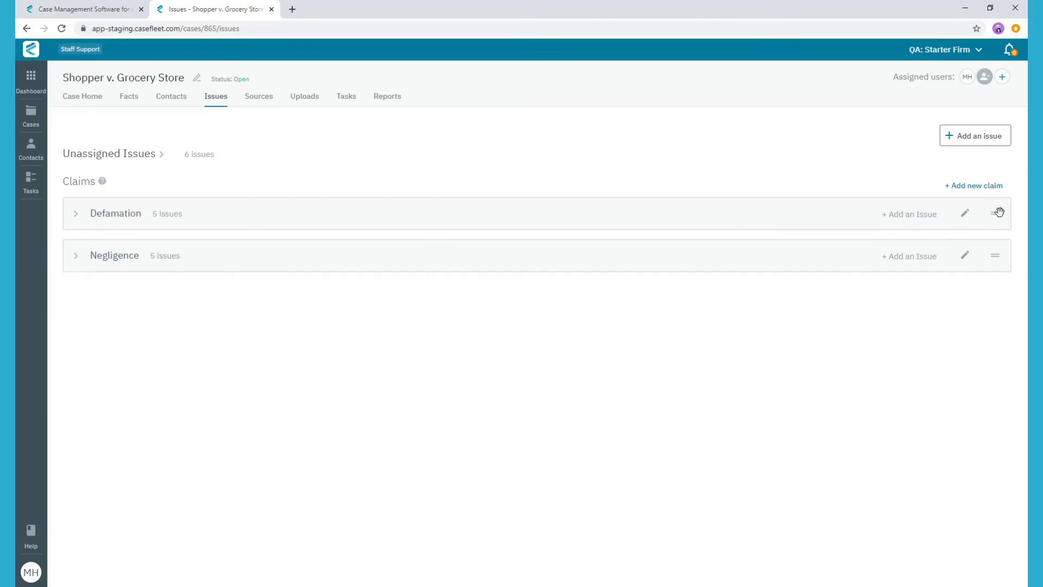
left_click_drag(994, 212, 982, 275)
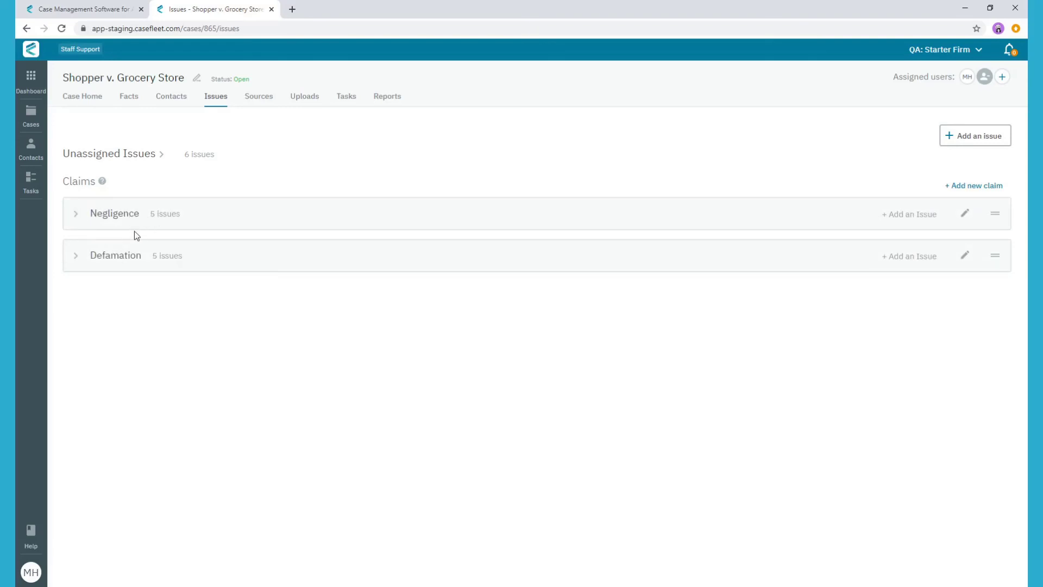
Reorder Negligence's issues to put Damages: Special first and Damages: General second.
left_click(77, 215)
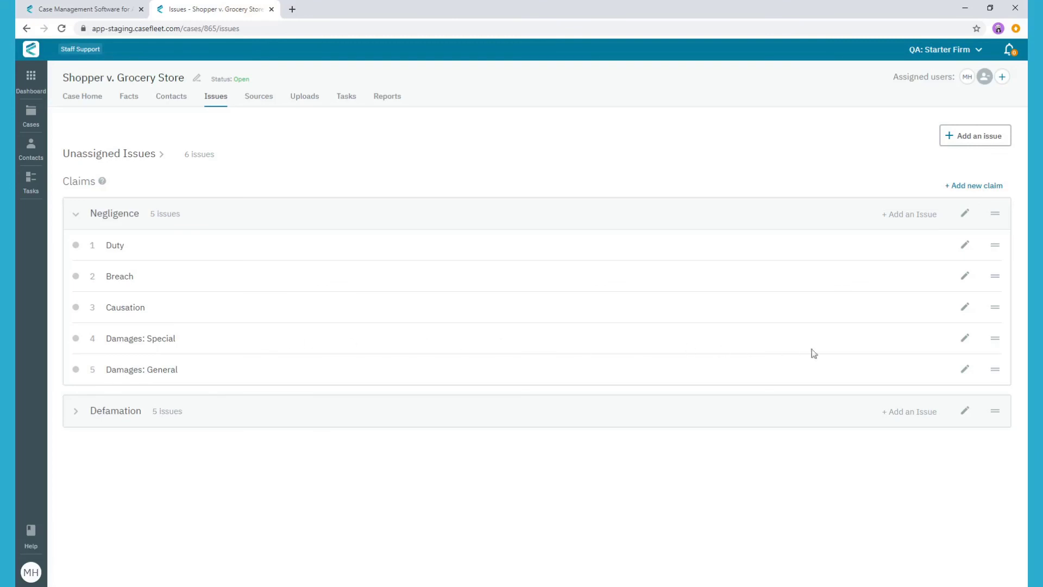
left_click_drag(992, 337, 988, 246)
left_click_drag(997, 369, 994, 268)
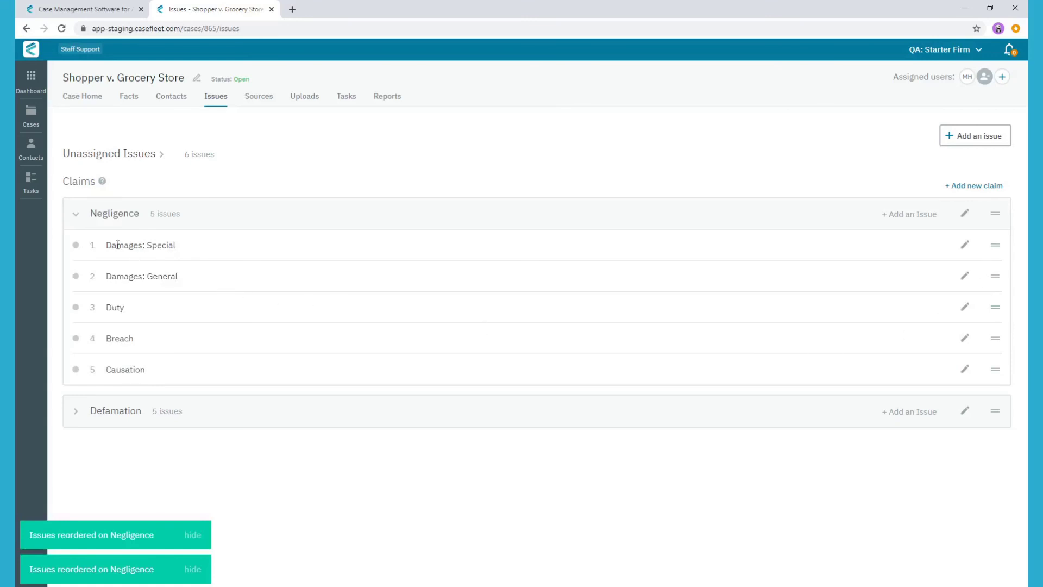